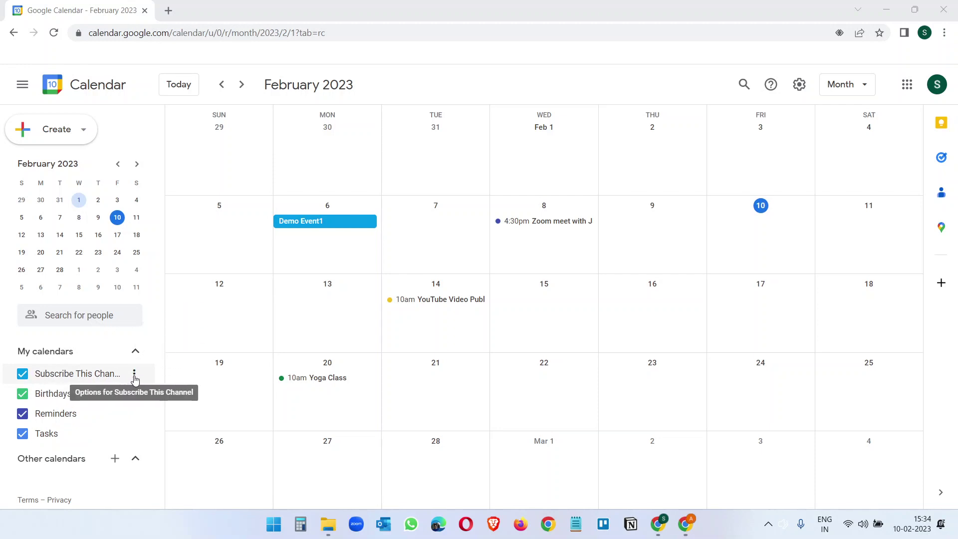
# Step: Open the Subscribe This Channel calendar's settings and sharing page
pyautogui.click(134, 375)
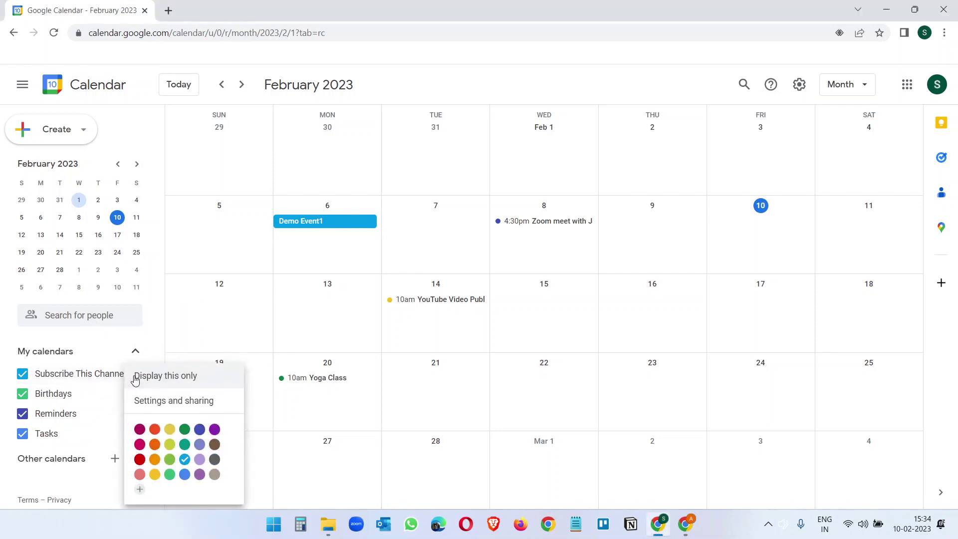
pyautogui.click(167, 406)
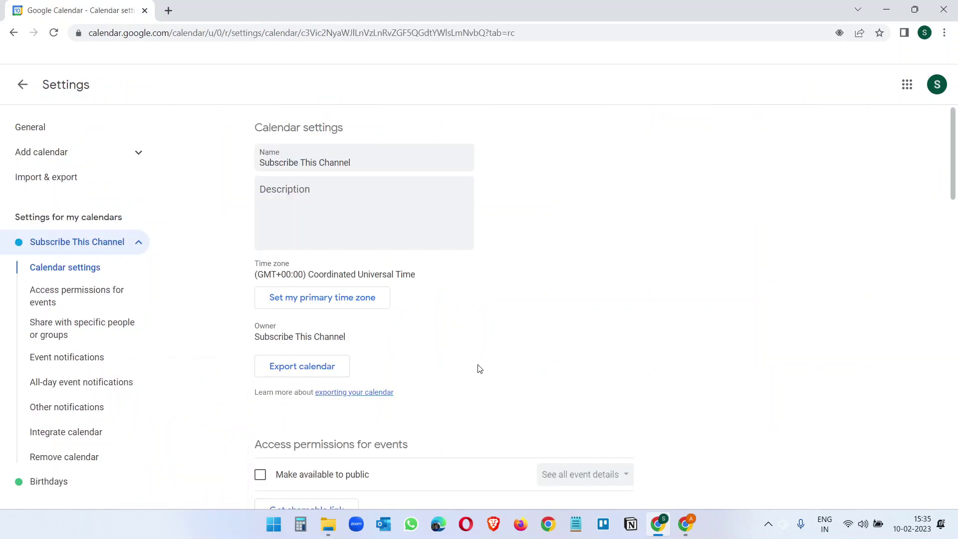
pyautogui.scroll(-5, 518, 345)
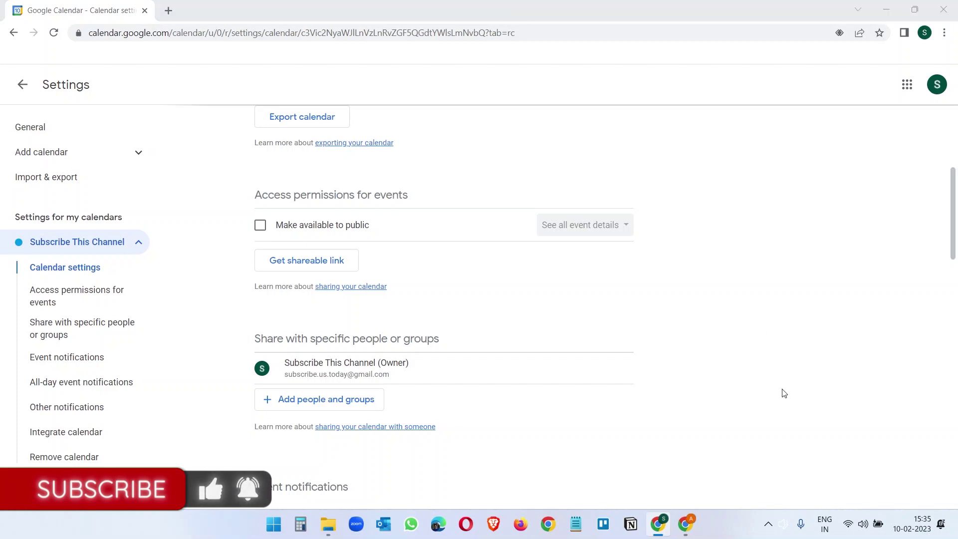
# Step: Share the calendar with the other person's e-mail at 'See all event details' permission
pyautogui.click(331, 402)
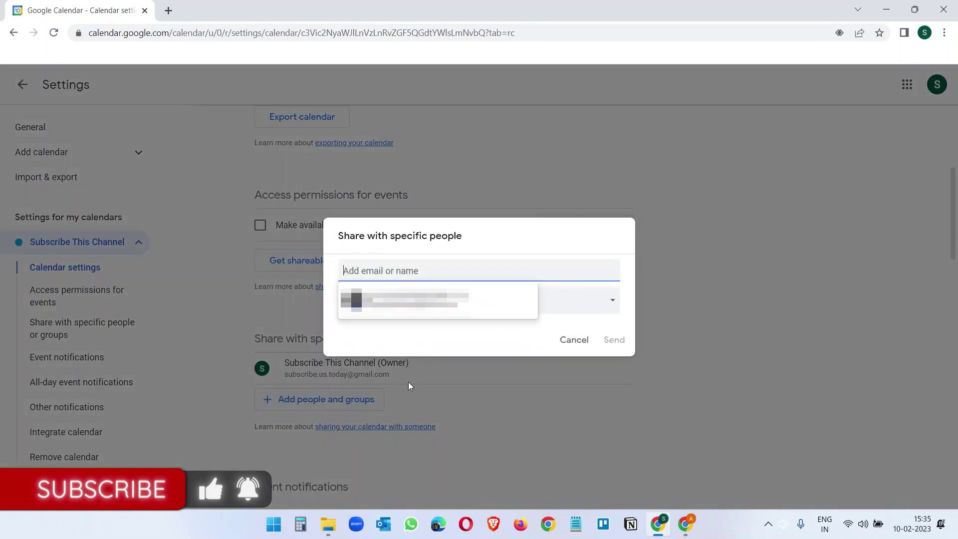
pyautogui.hotkey('ctrl', 'v')
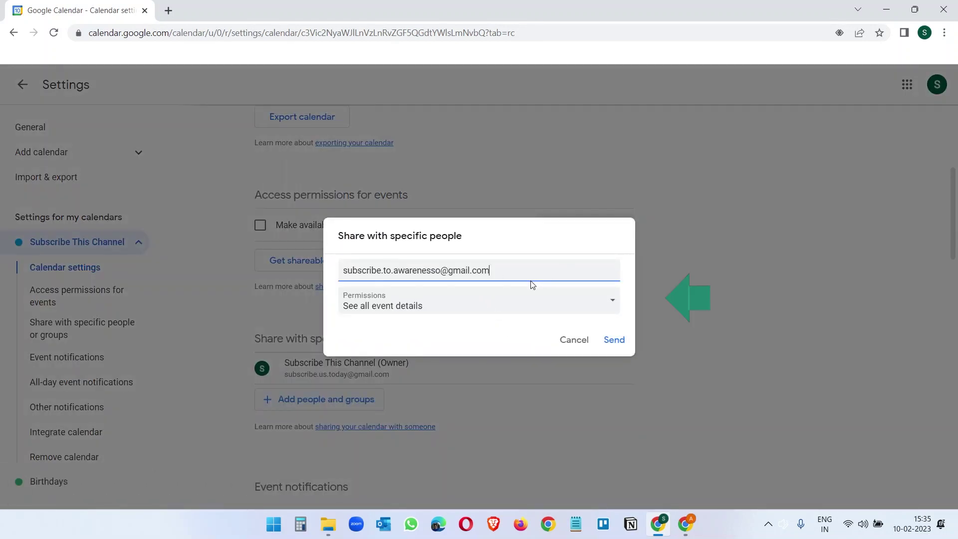
pyautogui.click(549, 307)
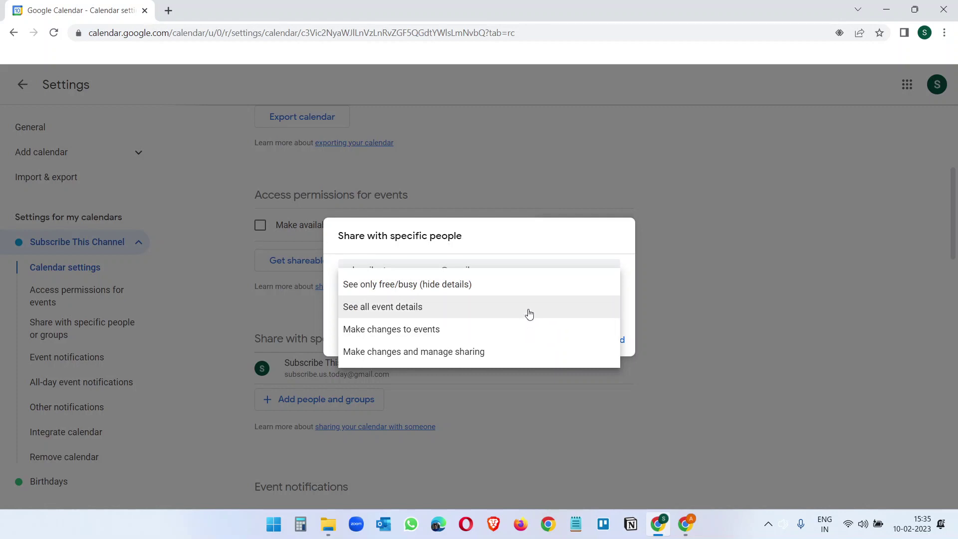
pyautogui.click(529, 314)
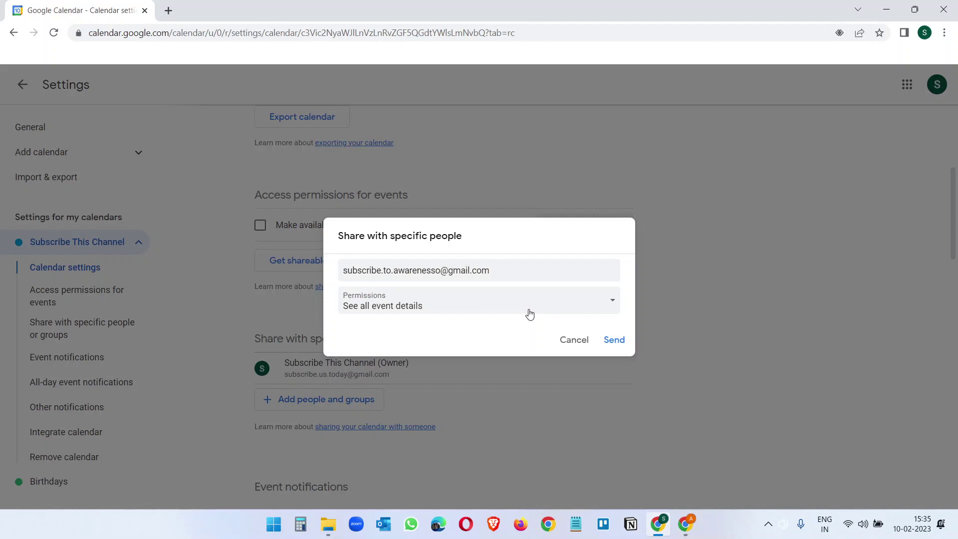
pyautogui.click(613, 341)
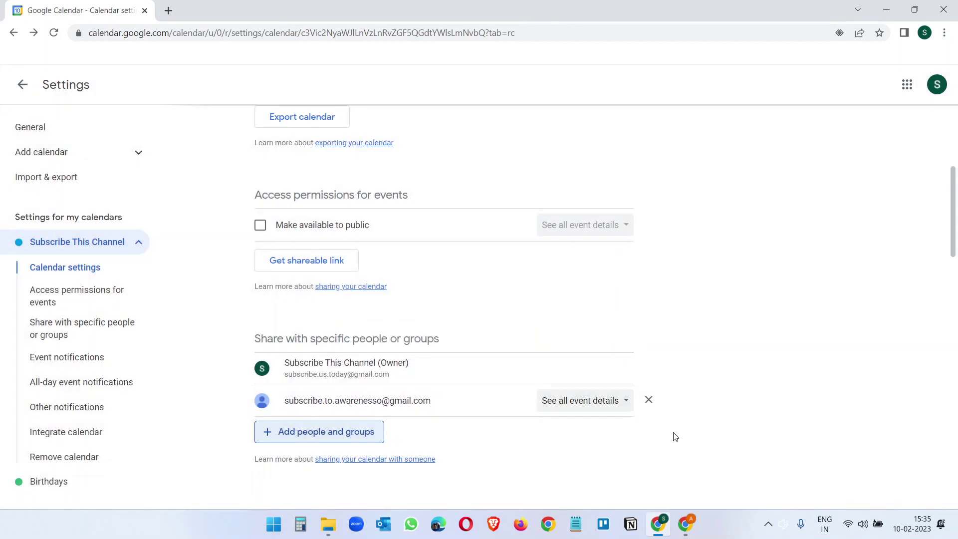
pyautogui.click(686, 524)
# Step: Add the shared calendar from the sharing email and rename it 'Subscribe' in its settings
pyautogui.click(442, 161)
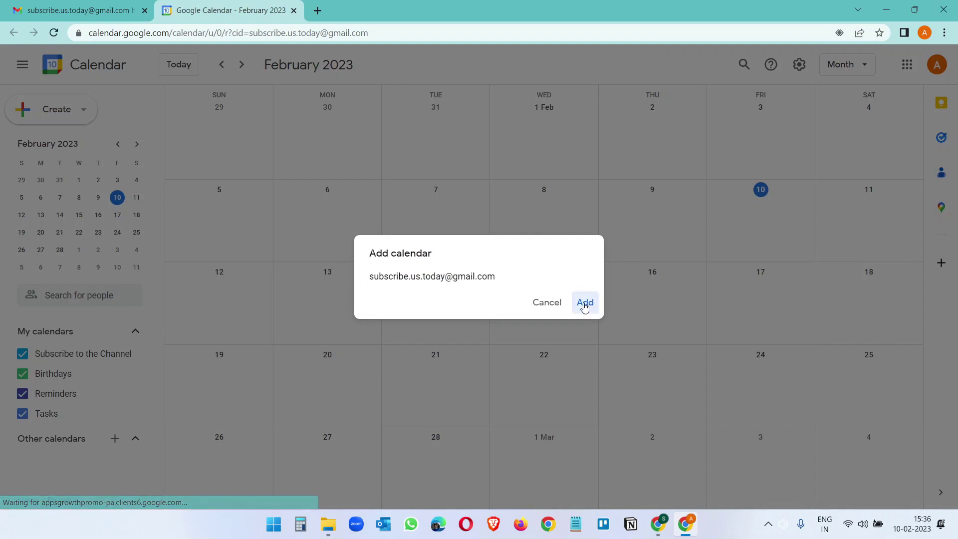
pyautogui.click(587, 299)
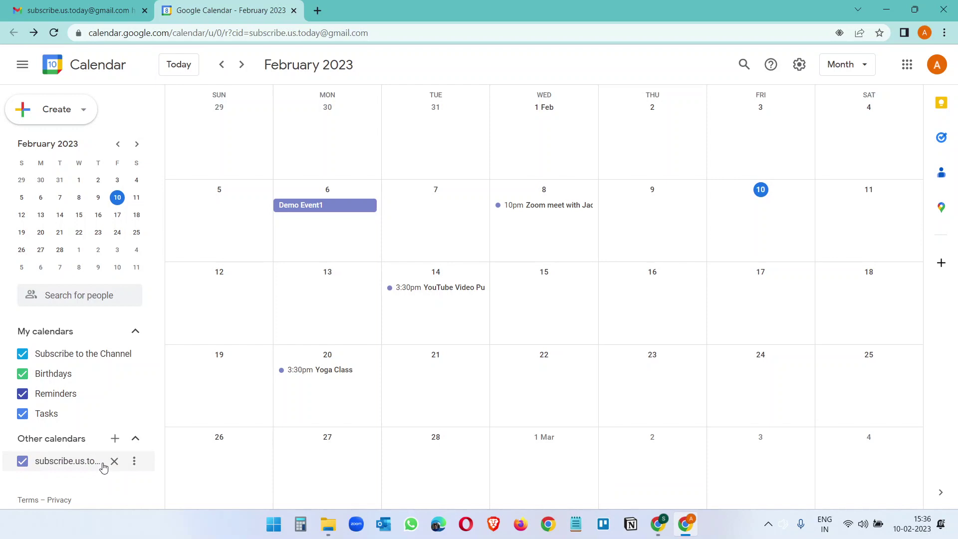
pyautogui.click(133, 461)
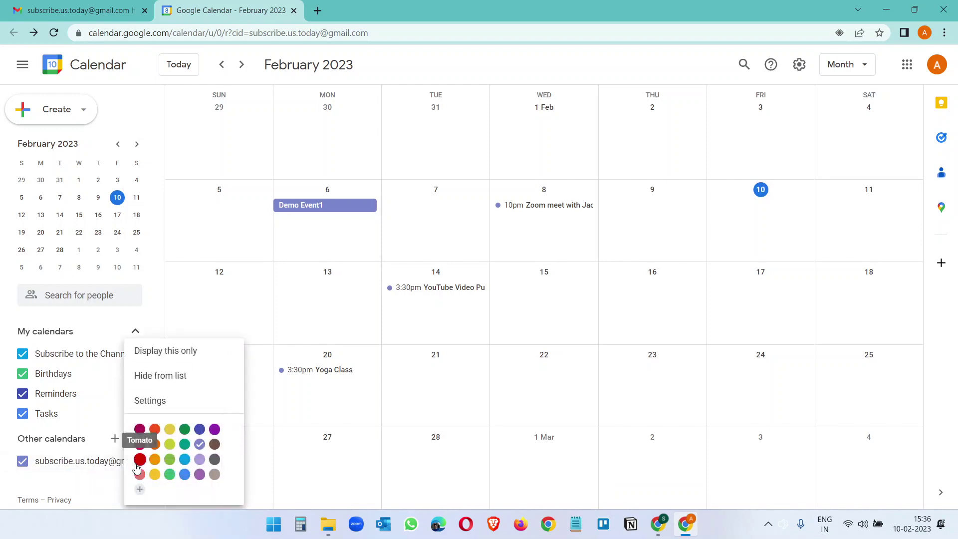
pyautogui.click(152, 402)
pyautogui.moveTo(377, 141); pyautogui.dragTo(259, 145)
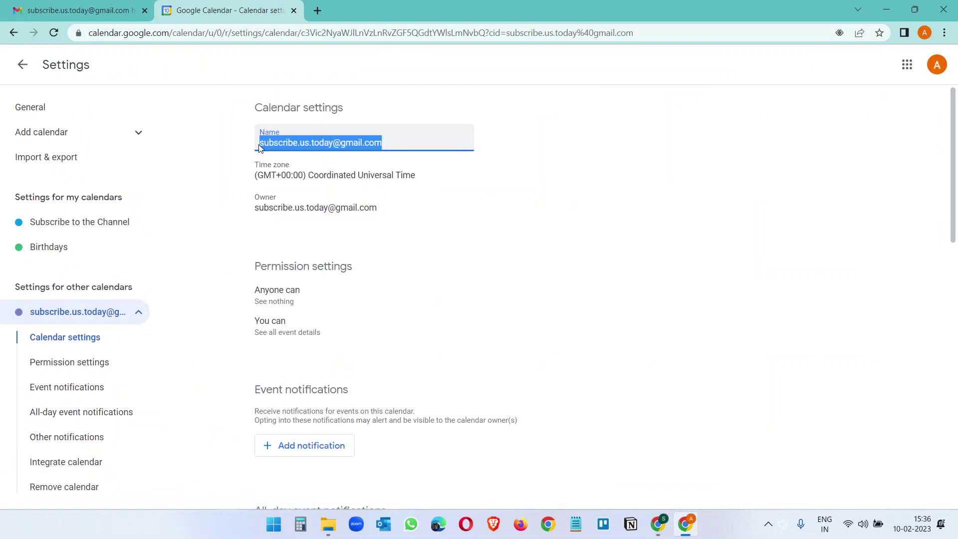
pyautogui.write('Subscribe')
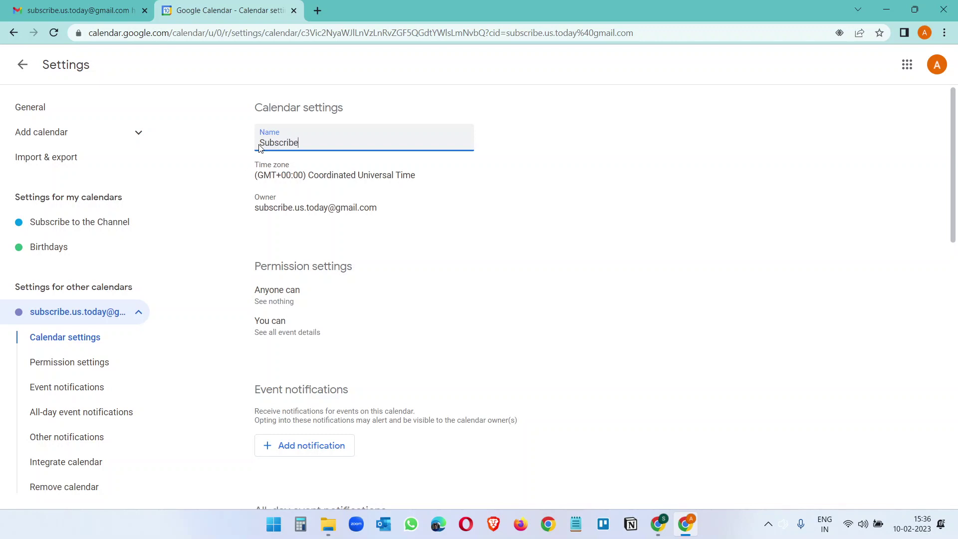
pyautogui.click(621, 200)
pyautogui.click(23, 64)
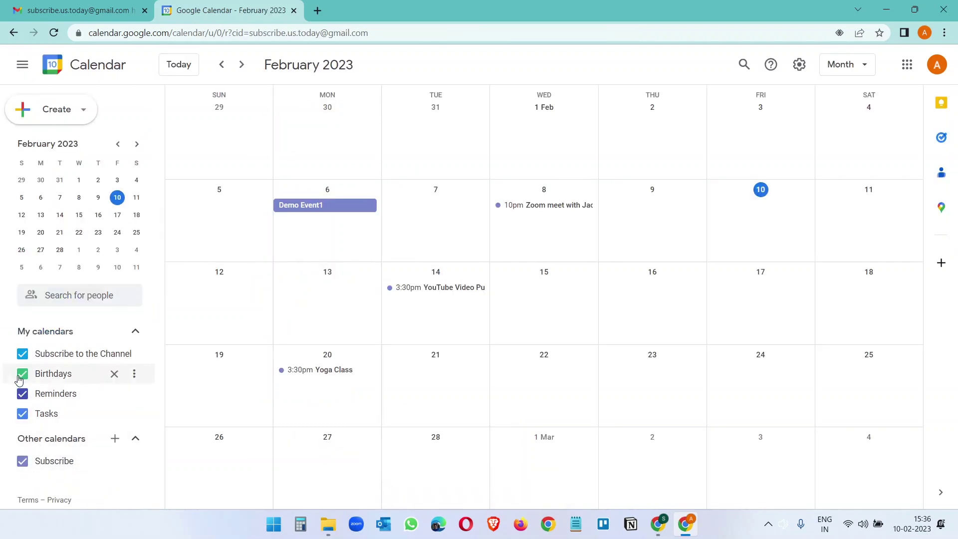
# Step: Return the calendars to the month view and bring the owner's window forward
pyautogui.click(659, 524)
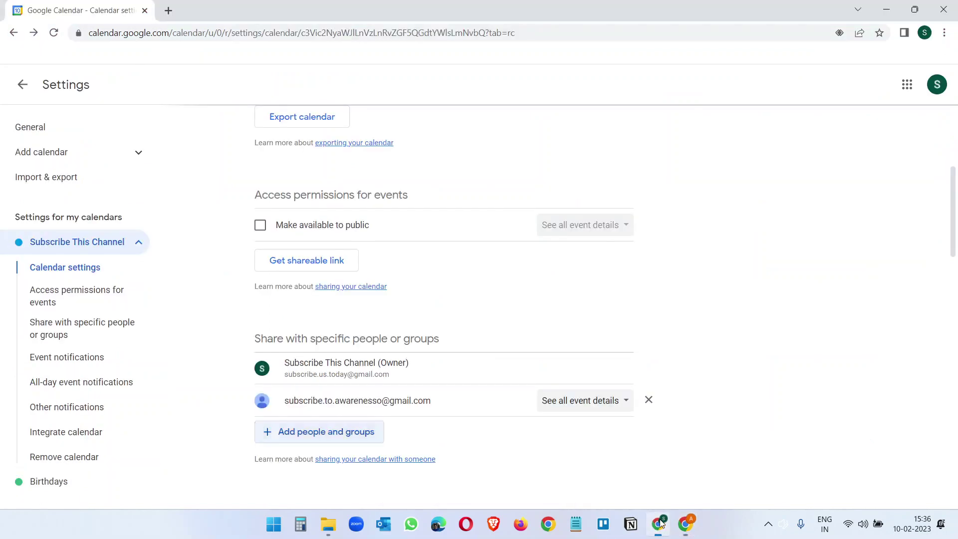
pyautogui.click(23, 84)
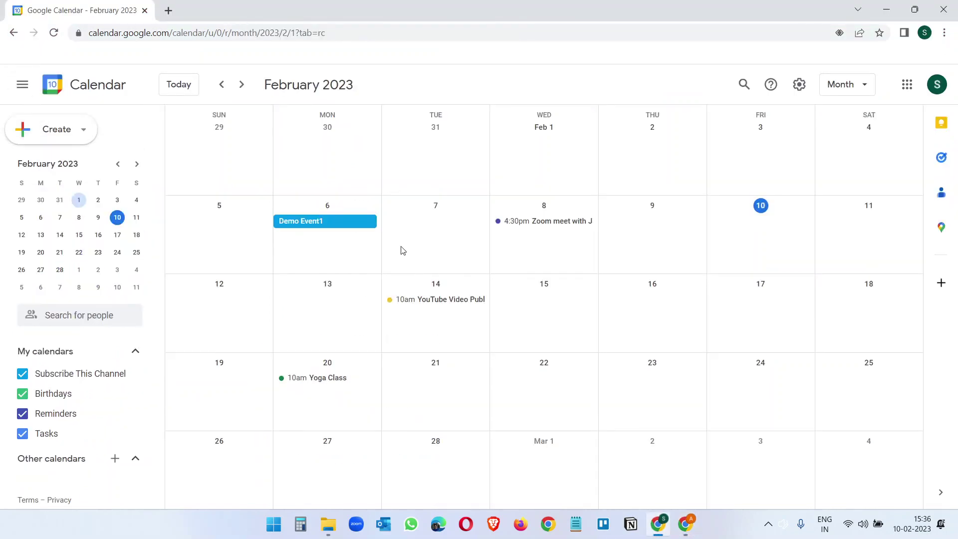
pyautogui.click(685, 524)
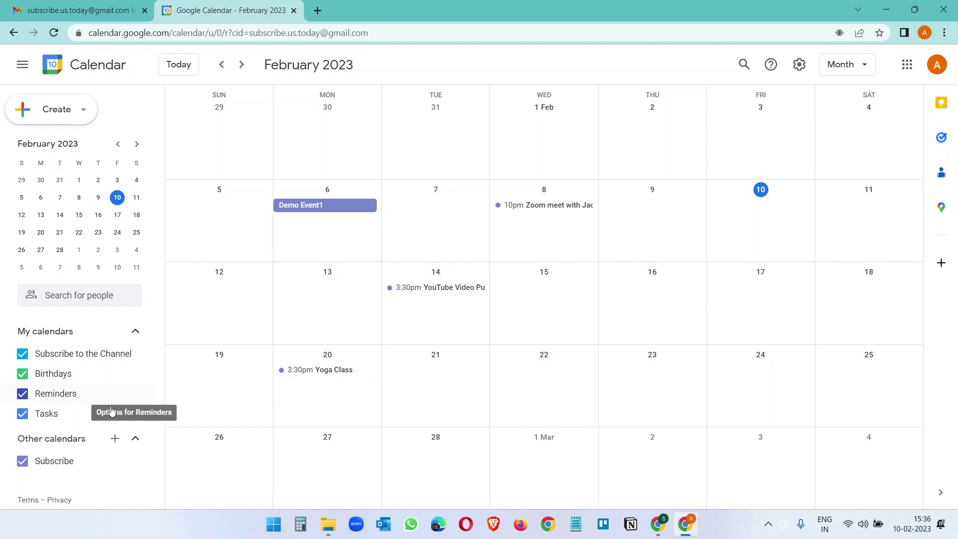
pyautogui.hotkey('alt', 'Tab')
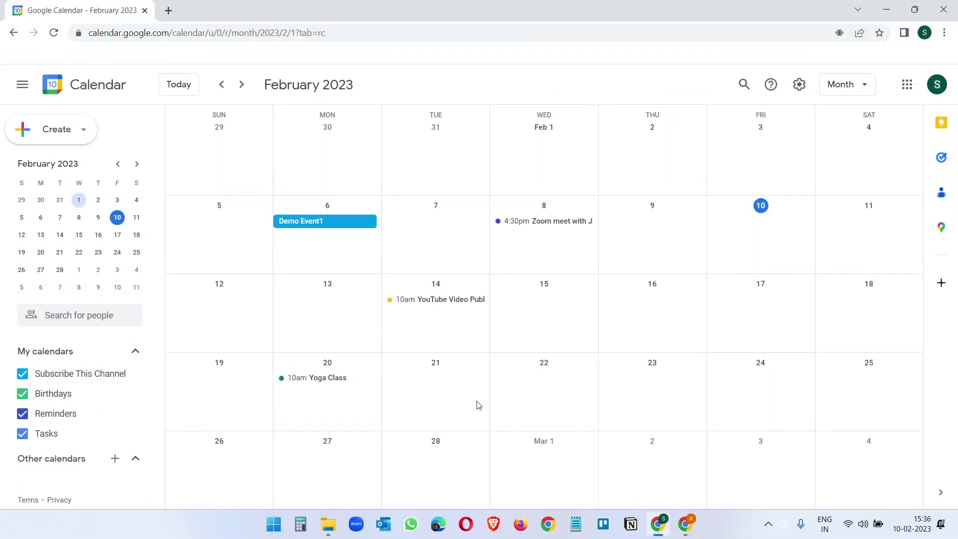
# Step: Remove the shared person from Subscribe This Channel's sharing settings
pyautogui.click(134, 375)
pyautogui.click(149, 405)
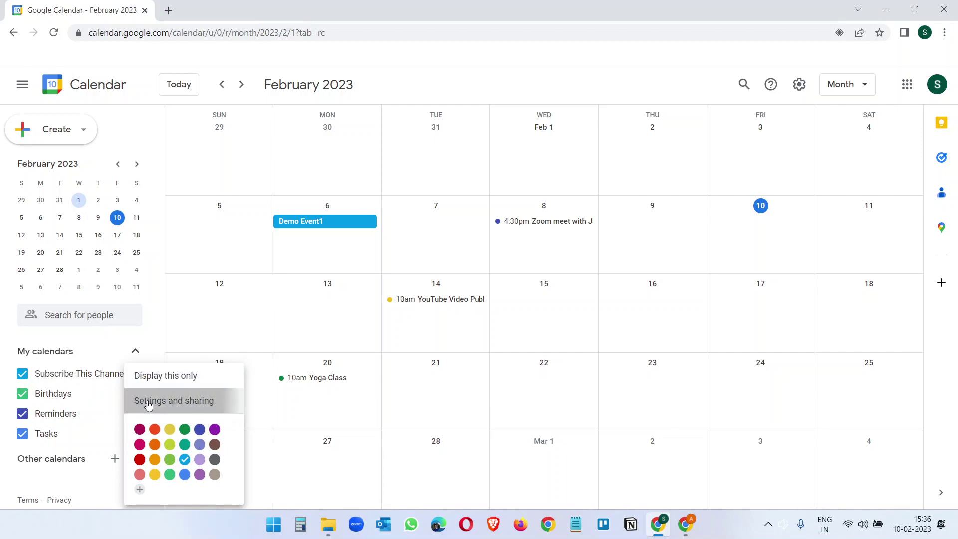
pyautogui.scroll(-5, 564, 342)
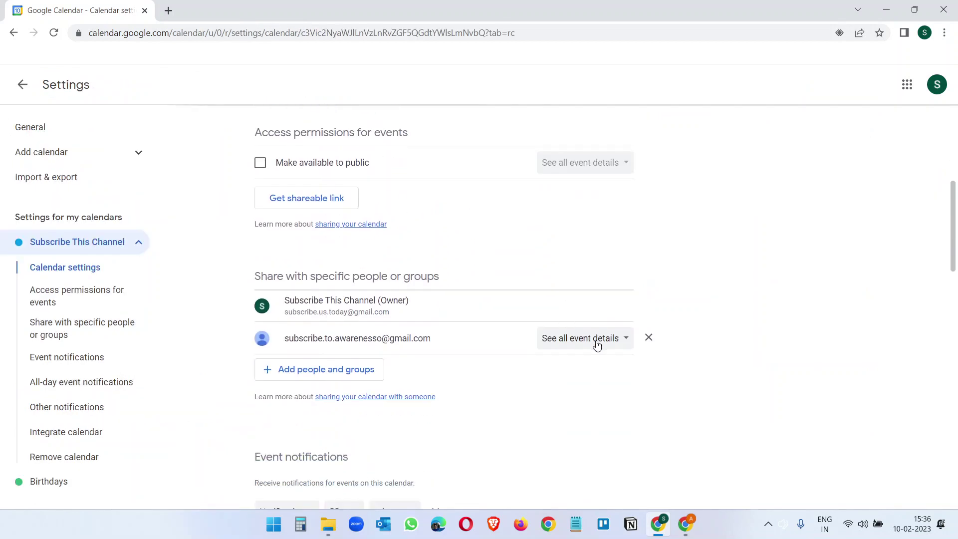
pyautogui.click(649, 338)
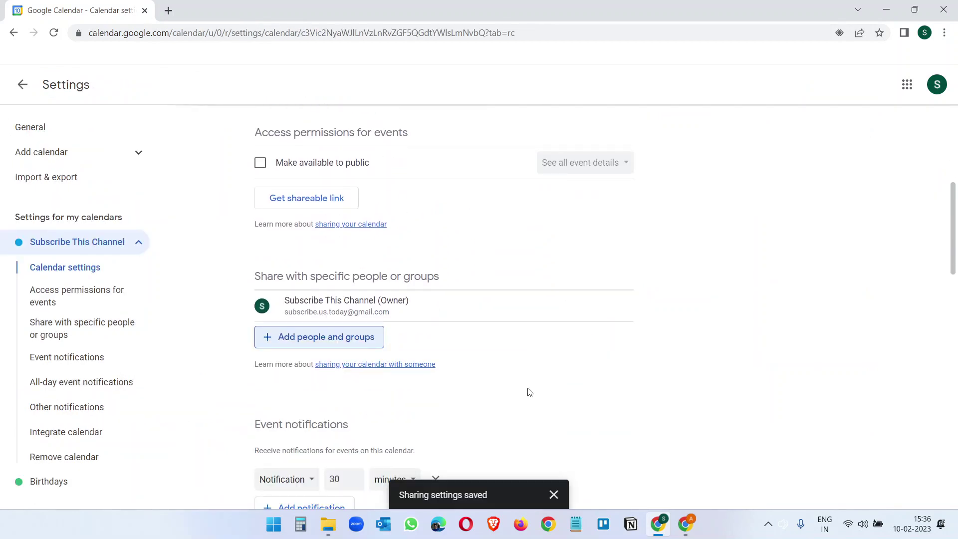
pyautogui.scroll(3, 528, 391)
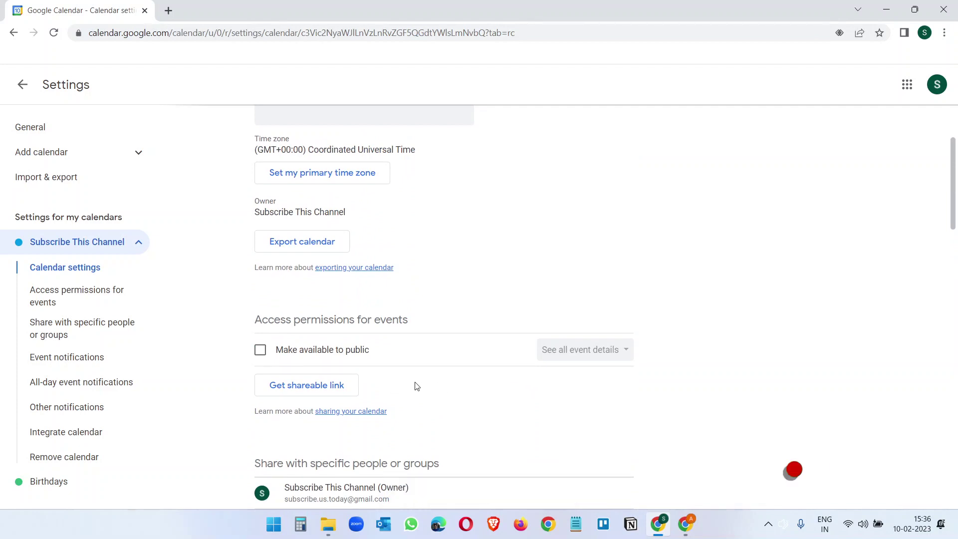
# Step: Copy the calendar's shareable link and load it in a new tab on the recipient's account
pyautogui.click(308, 386)
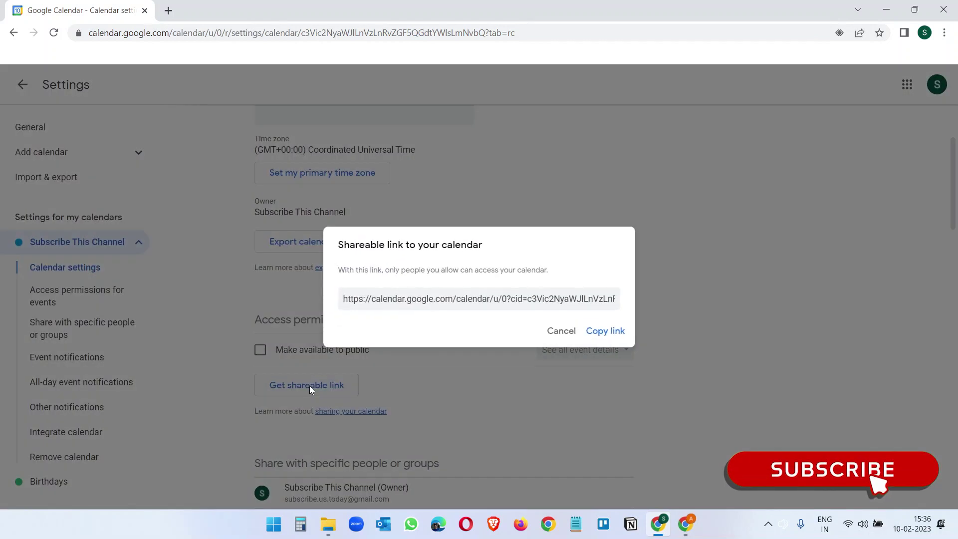
pyautogui.click(604, 333)
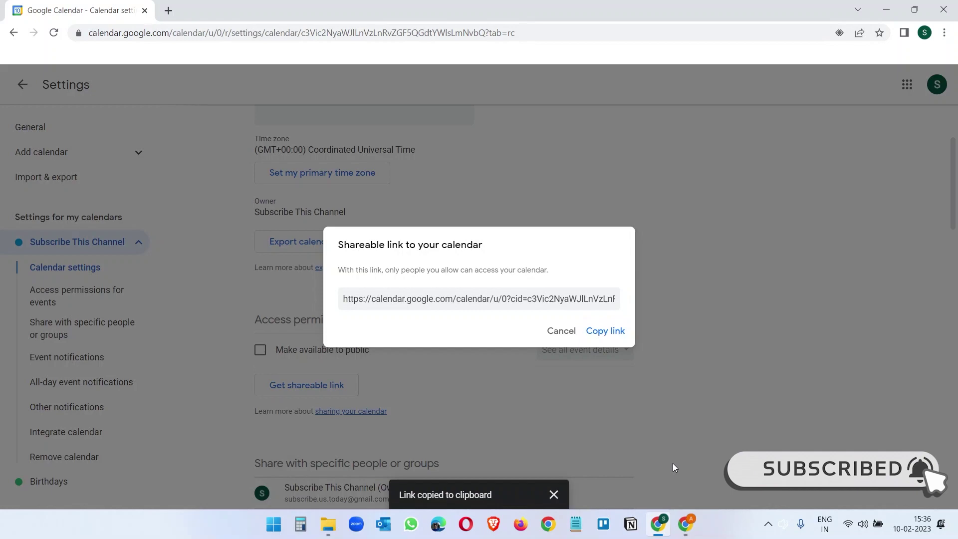
pyautogui.click(686, 525)
pyautogui.click(315, 10)
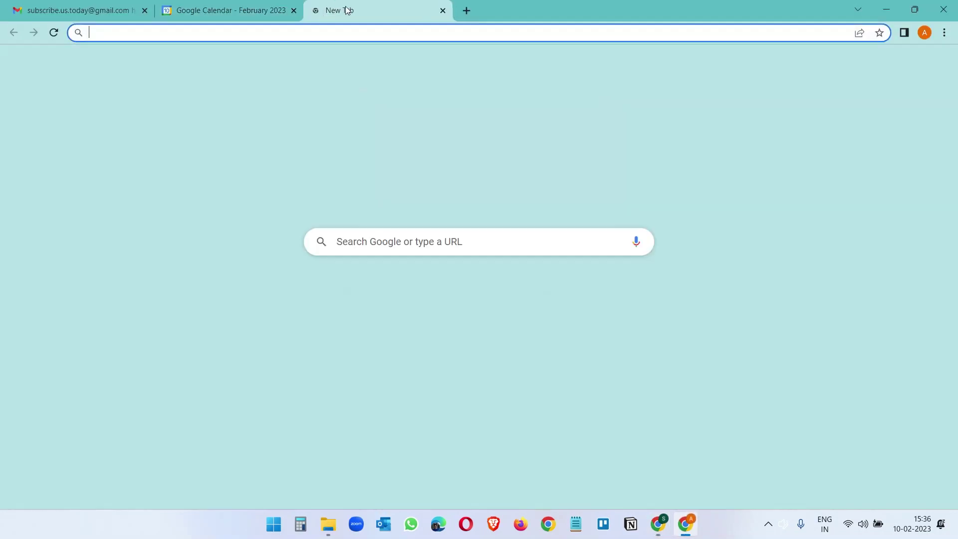
pyautogui.hotkey('ctrl', 'v')
pyautogui.press('Return')
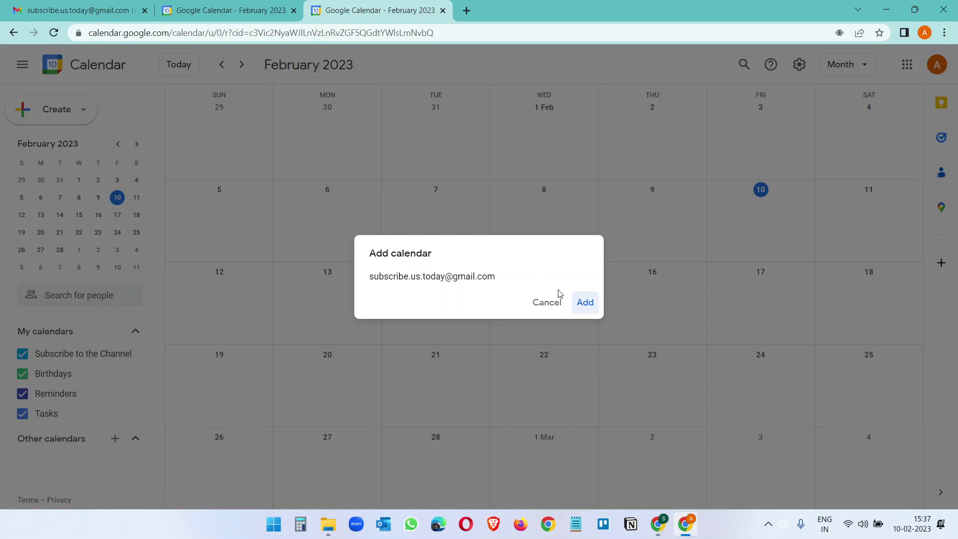
# Step: Try adding the linked calendar and send the owner an access request
pyautogui.click(584, 303)
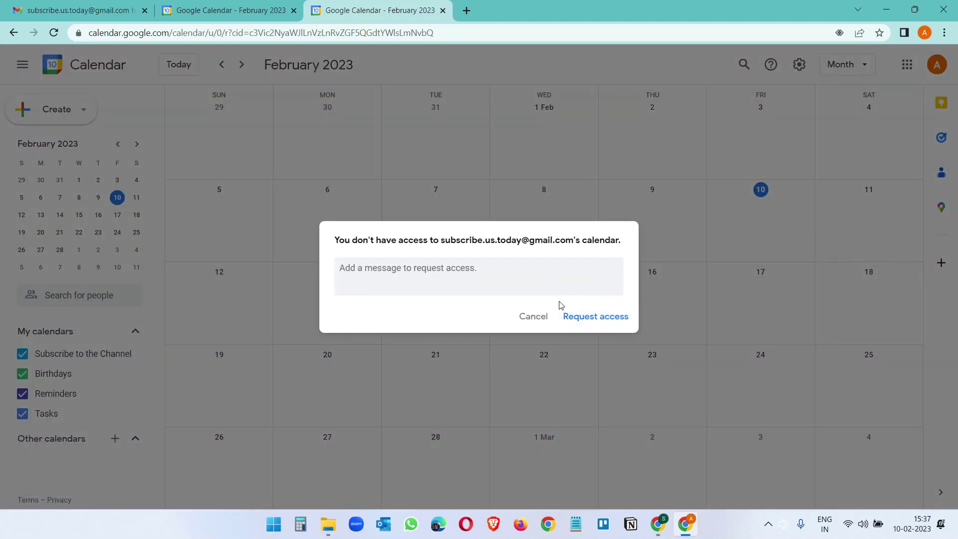
pyautogui.click(598, 318)
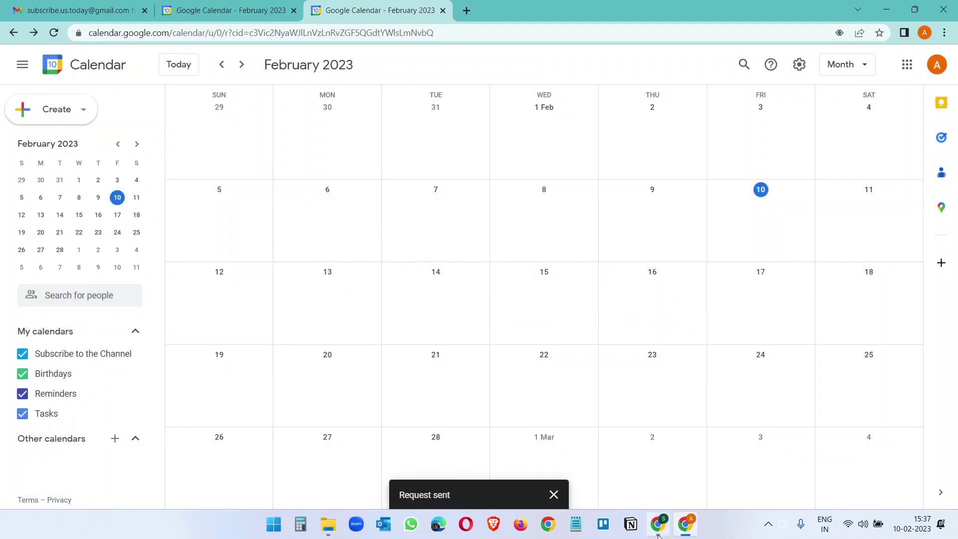
pyautogui.click(658, 532)
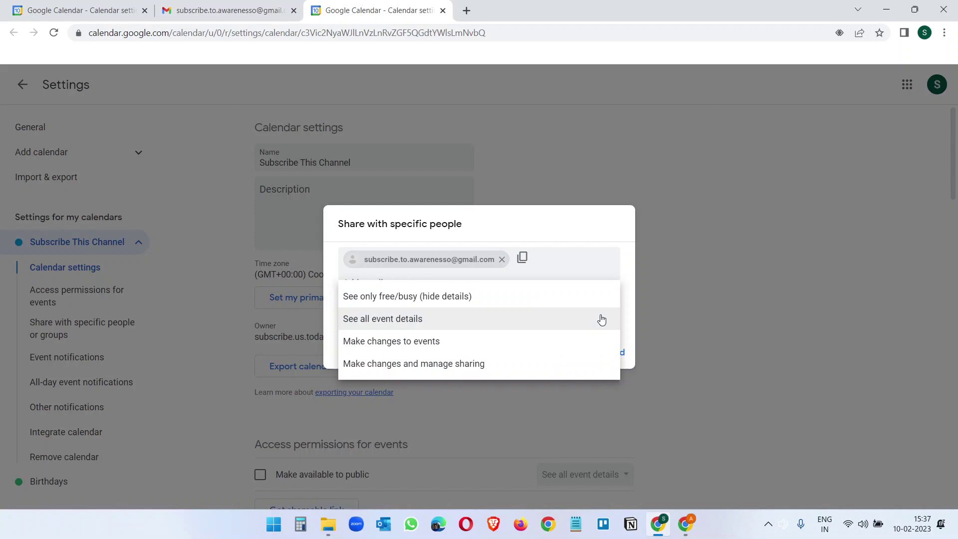
# Step: Grant the requester 'See all event details' permission and send the invitation
pyautogui.click(543, 321)
pyautogui.click(614, 353)
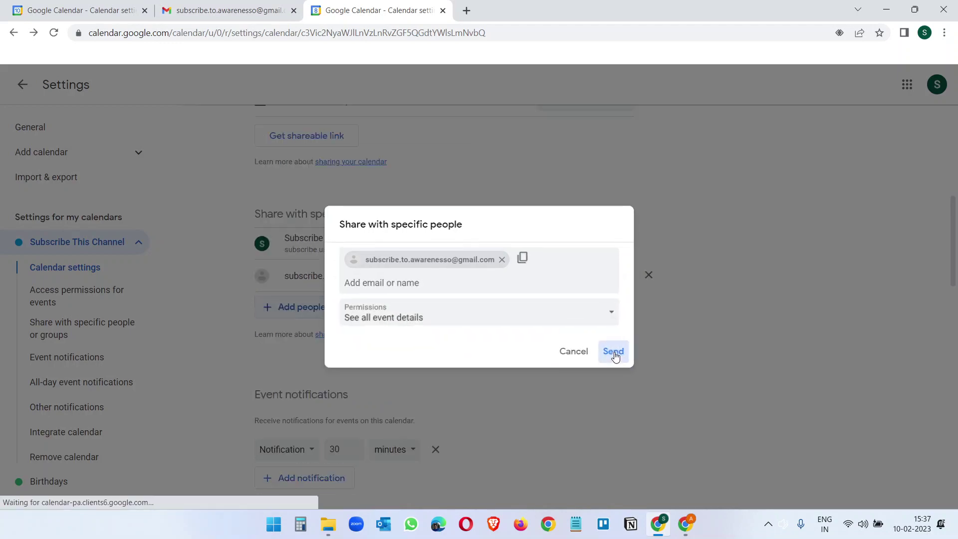
pyautogui.hotkey('alt', 'Tab')
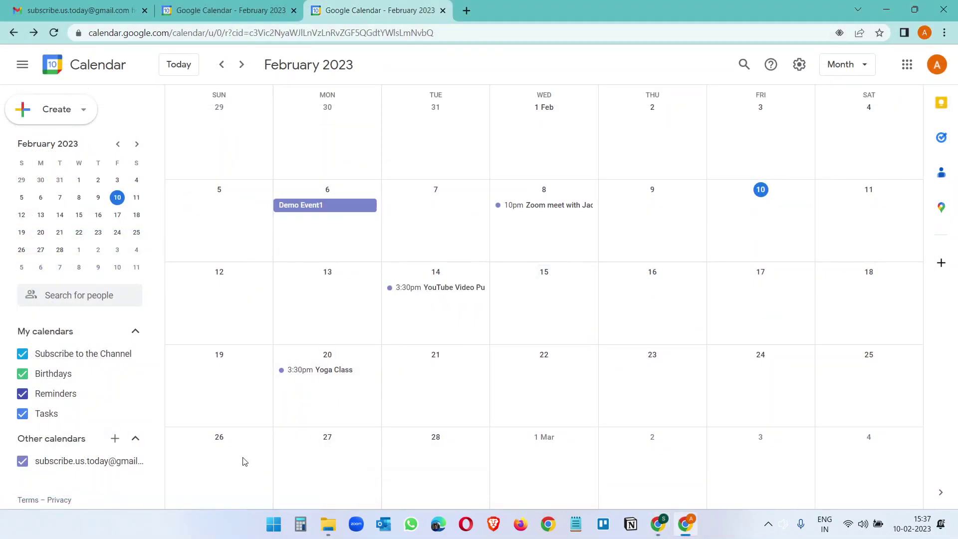
pyautogui.hotkey('alt', 'Tab')
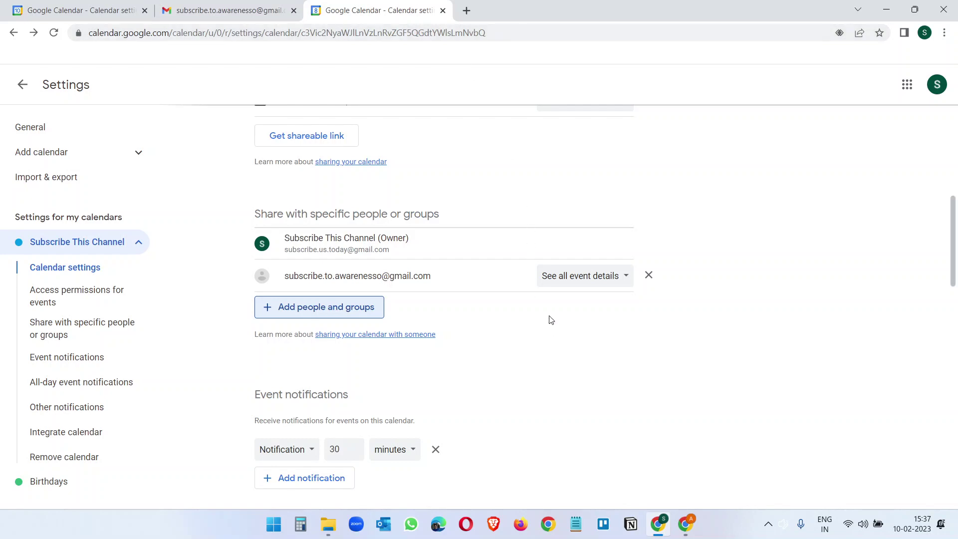
# Step: Close the extra calendar and email tabs and cancel the shareable link dialog
pyautogui.middleClick(389, 2)
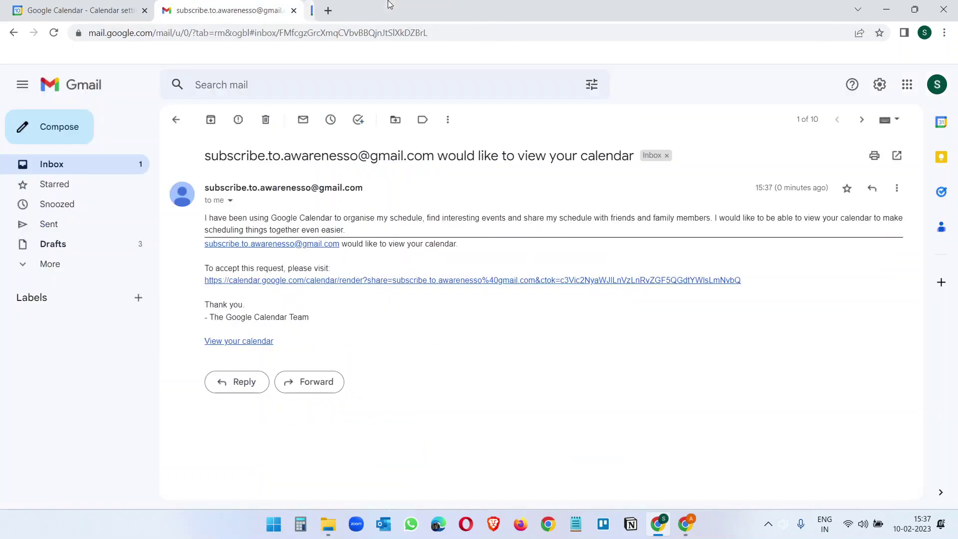
pyautogui.middleClick(265, 4)
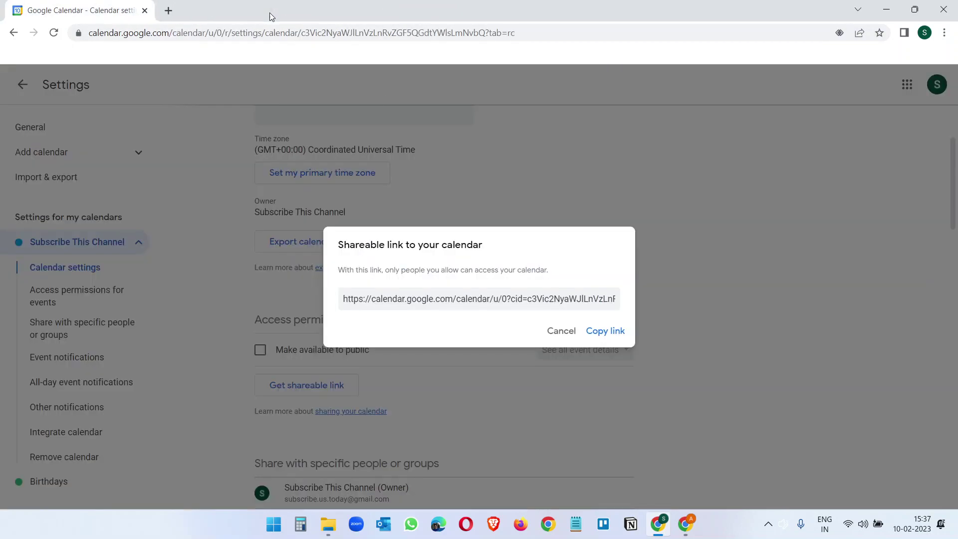
pyautogui.click(569, 332)
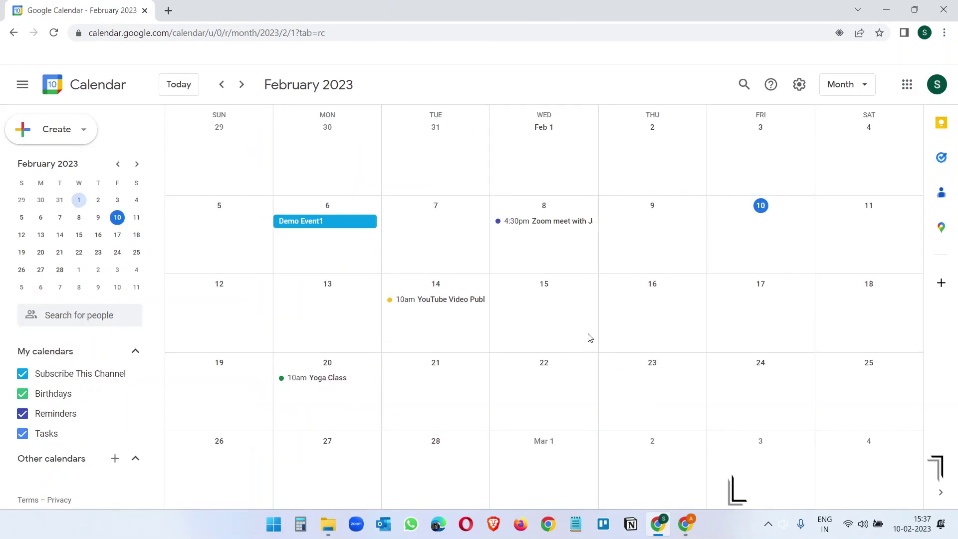
# Step: Create 'Demo Event' on February 22 starting at 2:15pm
pyautogui.click(544, 395)
pyautogui.write('Demo Event')
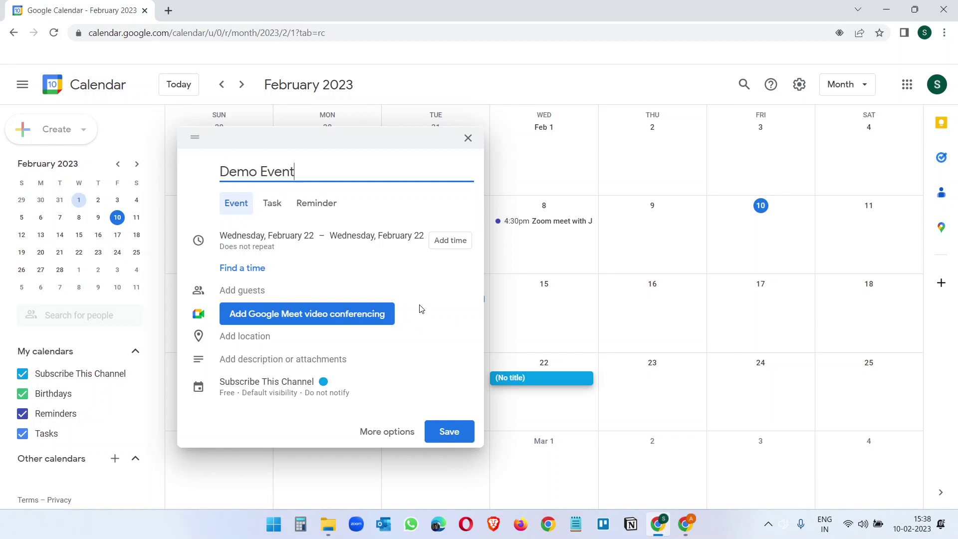
pyautogui.click(452, 246)
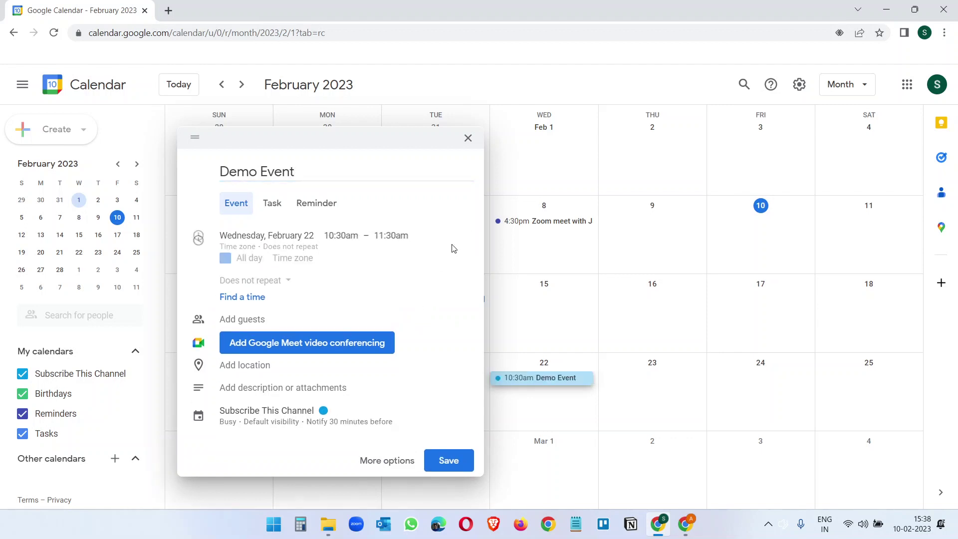
pyautogui.scroll(-7, 362, 310)
pyautogui.click(347, 310)
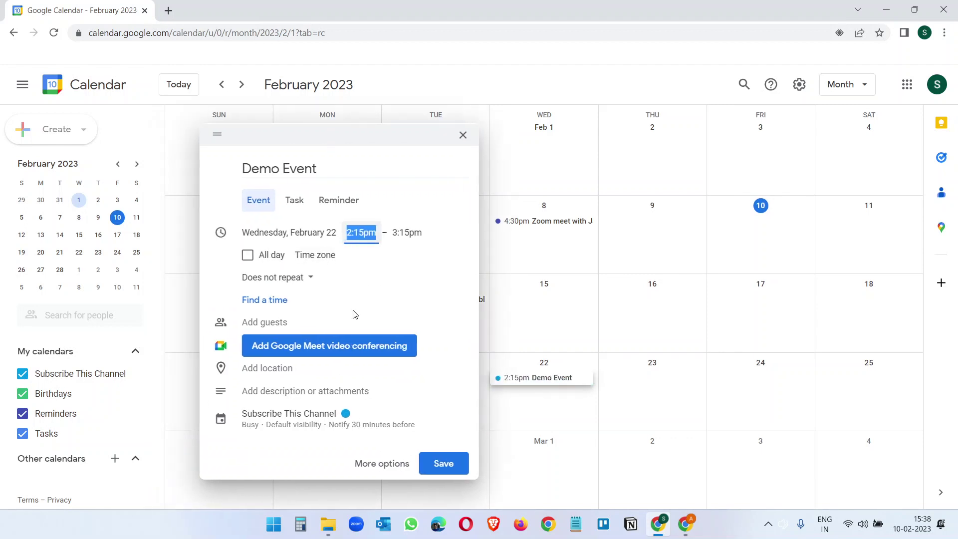
# Step: Add the requester's e-mail as a guest and save the event
pyautogui.click(376, 311)
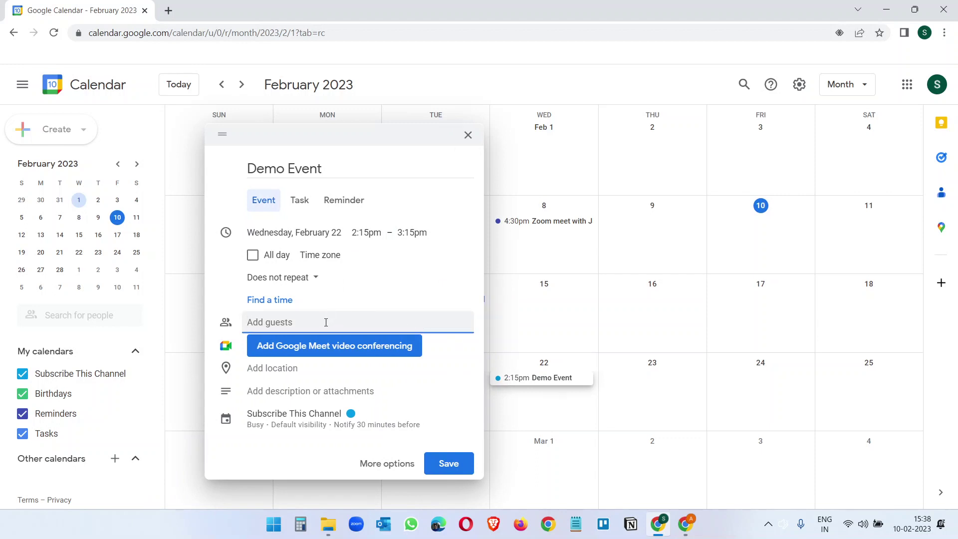
pyautogui.hotkey('ctrl', 'v')
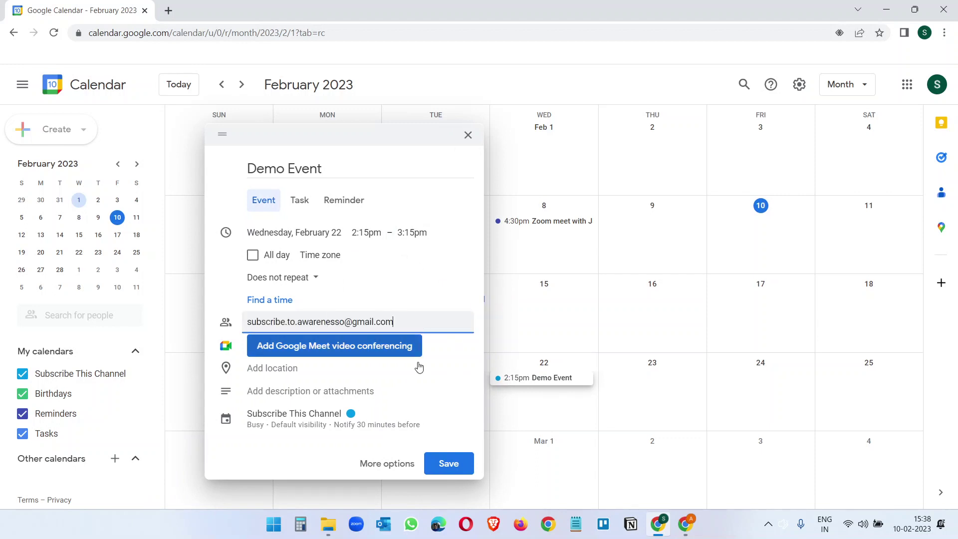
pyautogui.click(449, 464)
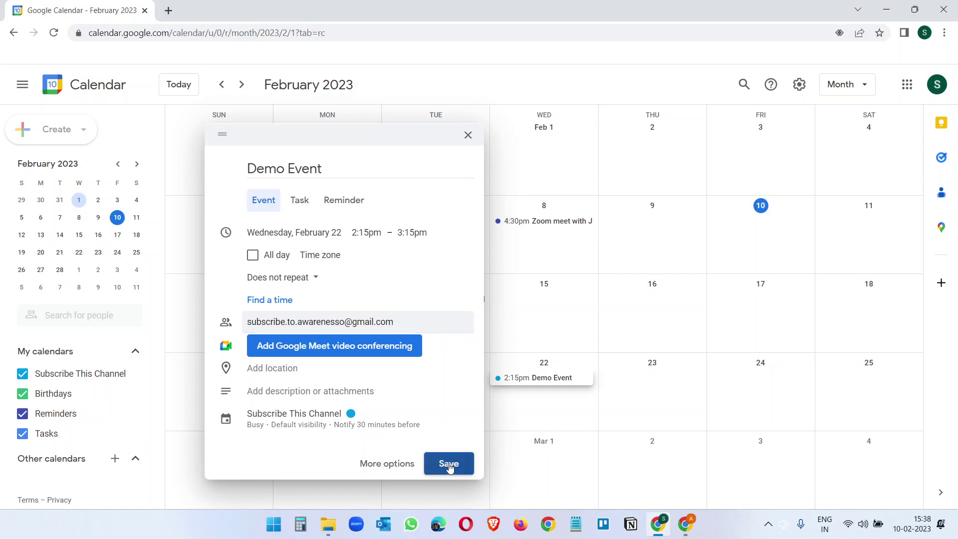
# Step: Send the guest invitation, then answer Yes to the Demo Event email in the guest's Gmail
pyautogui.click(598, 310)
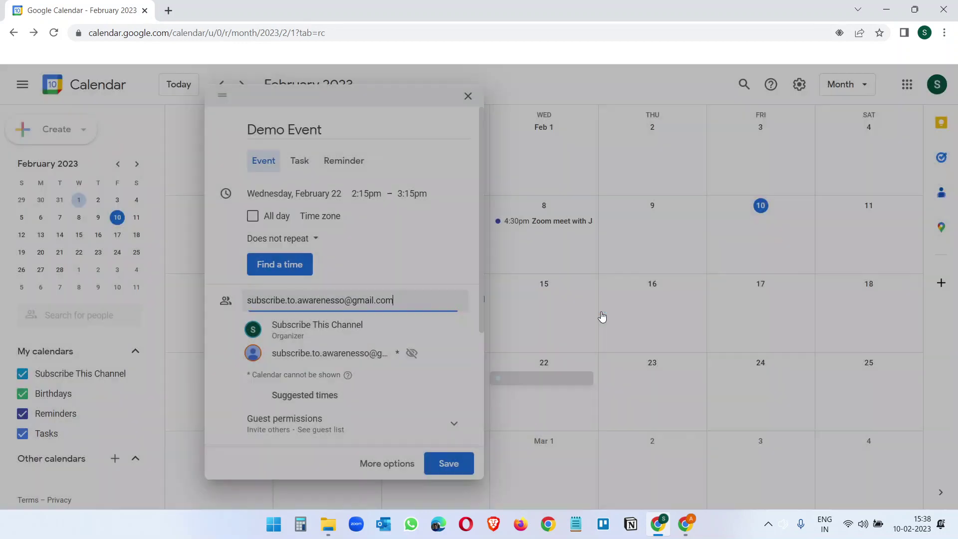
pyautogui.click(686, 524)
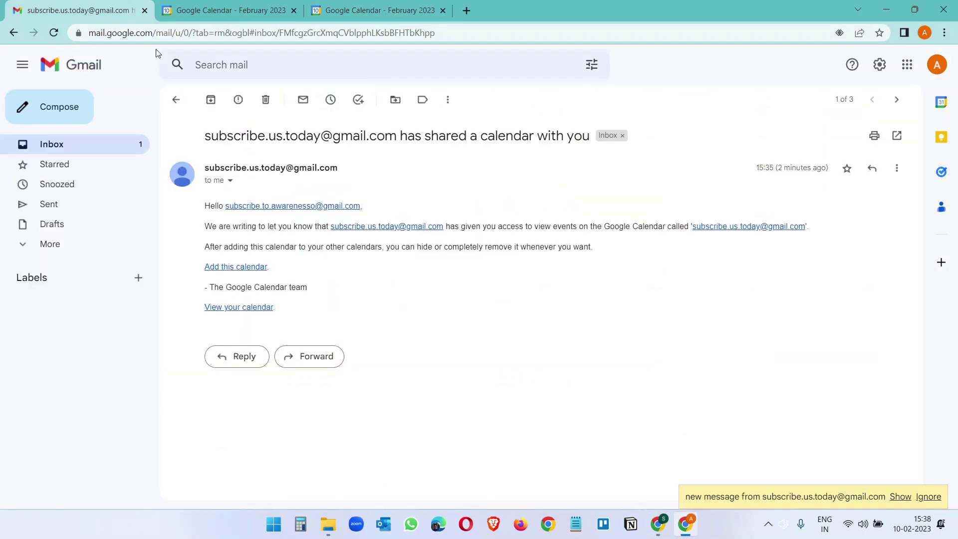
pyautogui.click(176, 99)
pyautogui.click(382, 159)
pyautogui.scroll(-5, 542, 380)
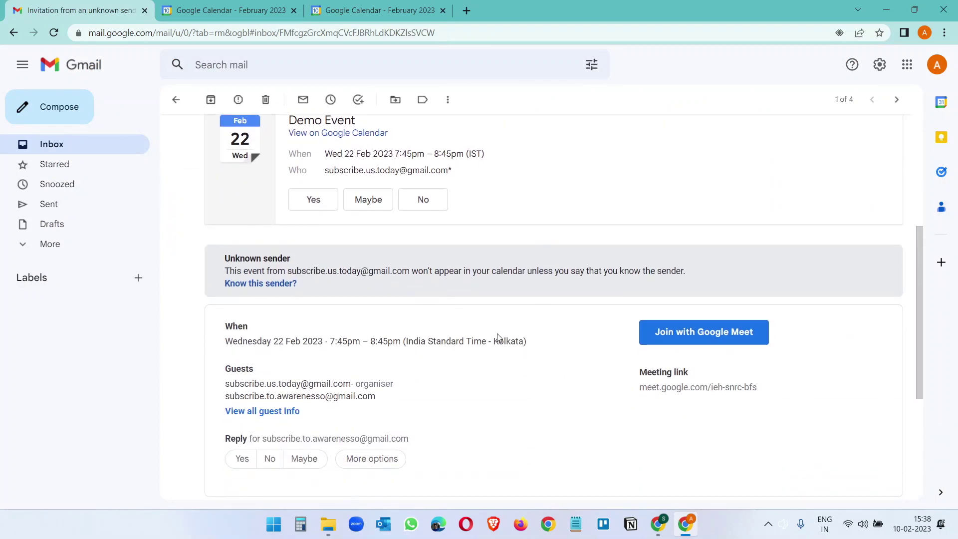
pyautogui.scroll(2, 350, 294)
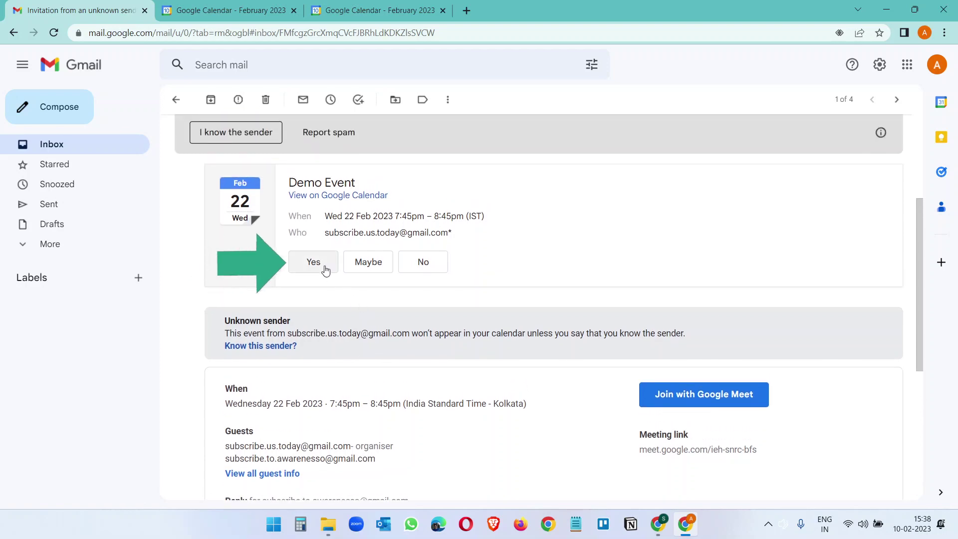
pyautogui.click(313, 263)
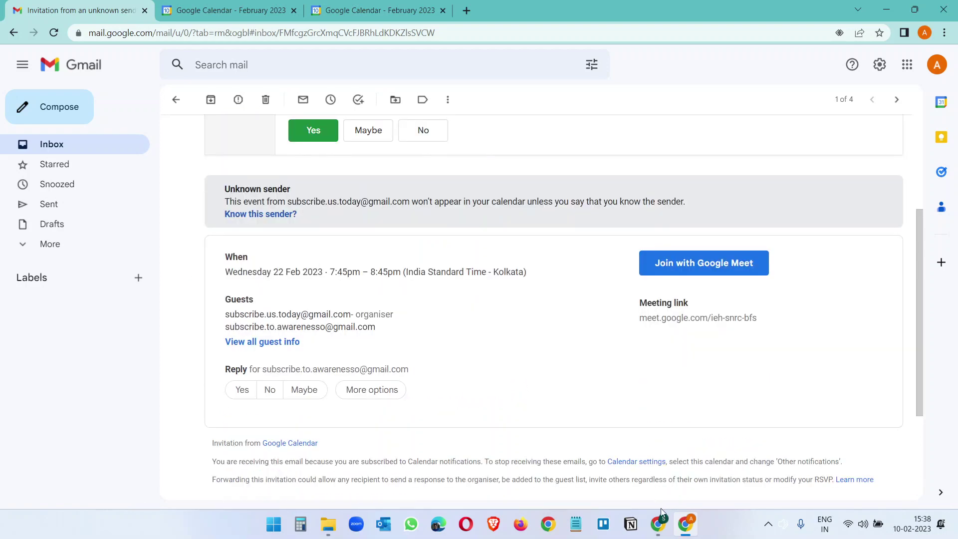
# Step: Reload the organizer's calendar and reopen Demo Event on February 22 to see both guests accepted
pyautogui.click(658, 523)
pyautogui.click(549, 378)
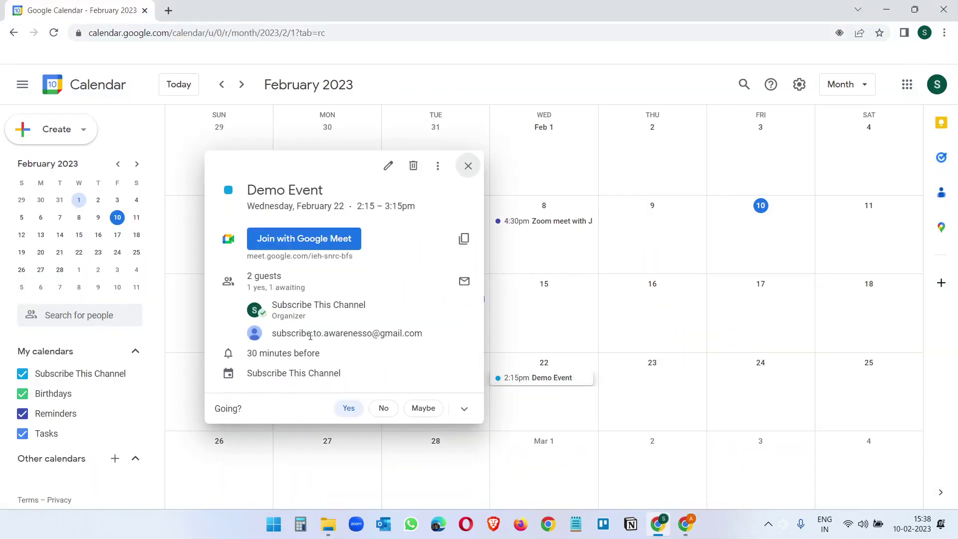
pyautogui.moveTo(359, 334)
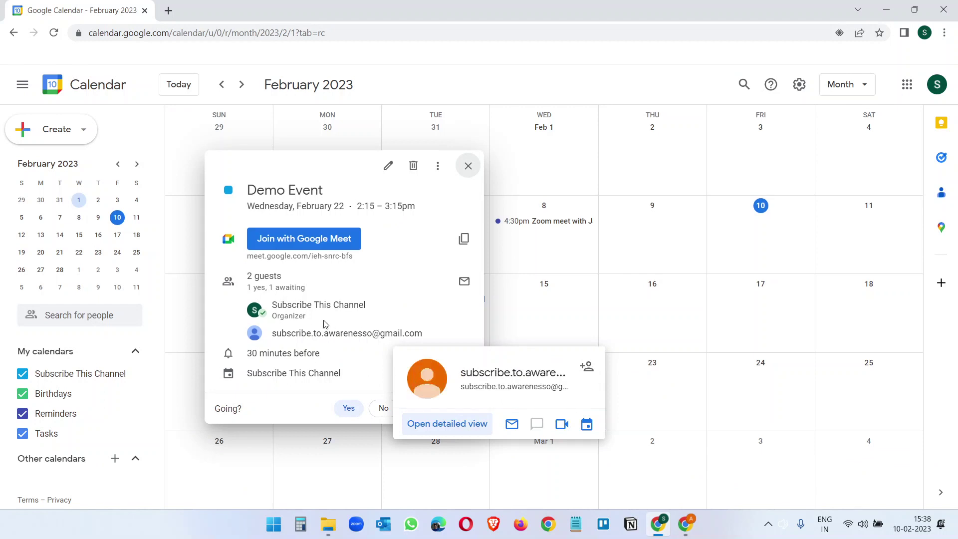
pyautogui.moveTo(303, 313)
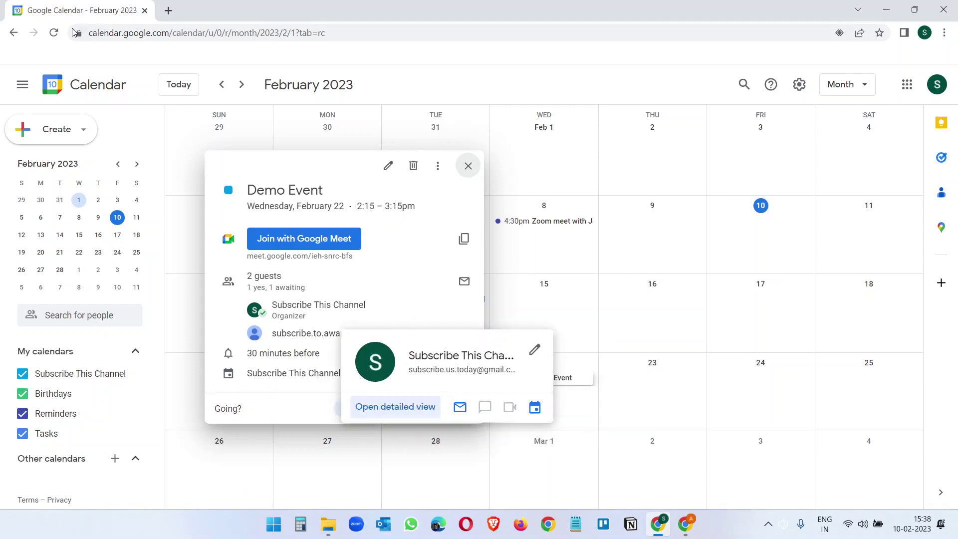
pyautogui.click(53, 32)
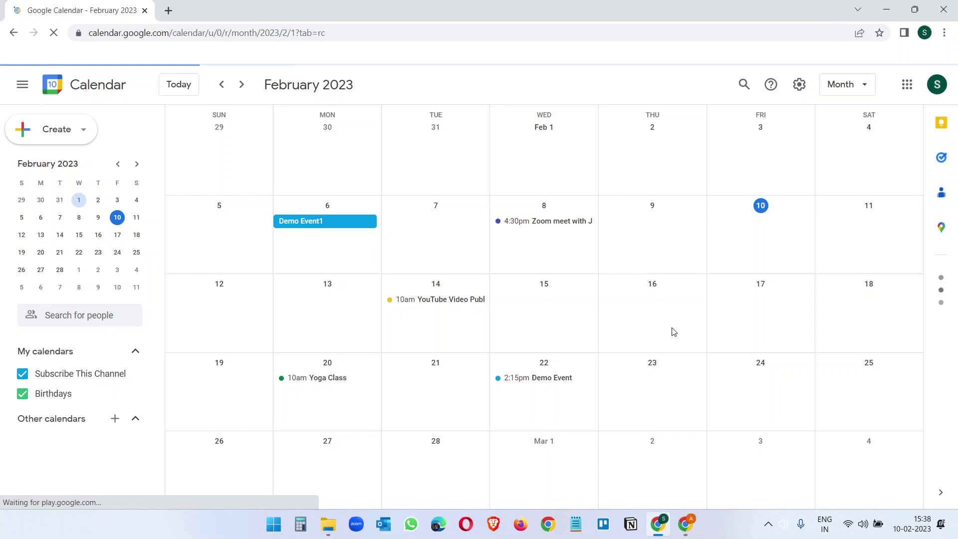
pyautogui.click(556, 381)
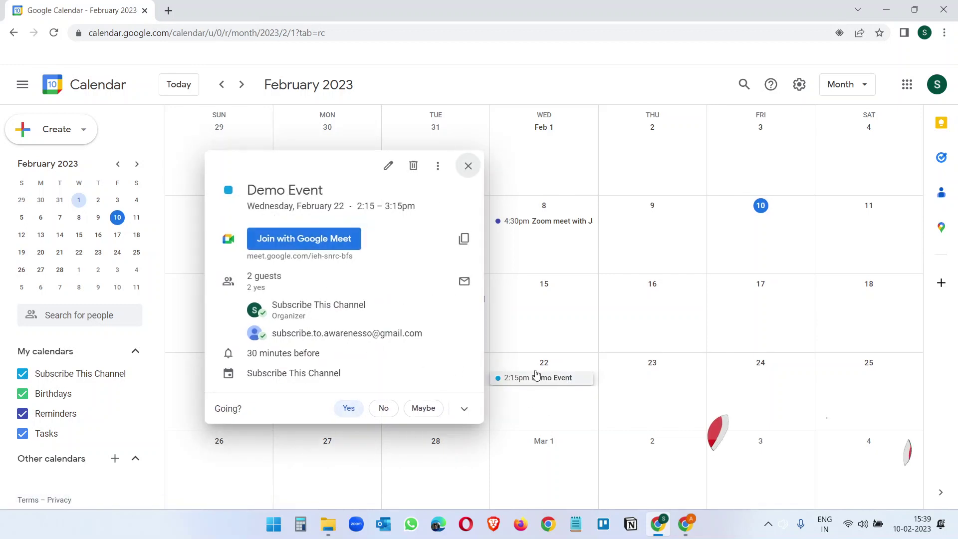
# Step: Email the Demo Event guests 'Hi, Are you ready for the meeting?'
pyautogui.click(464, 282)
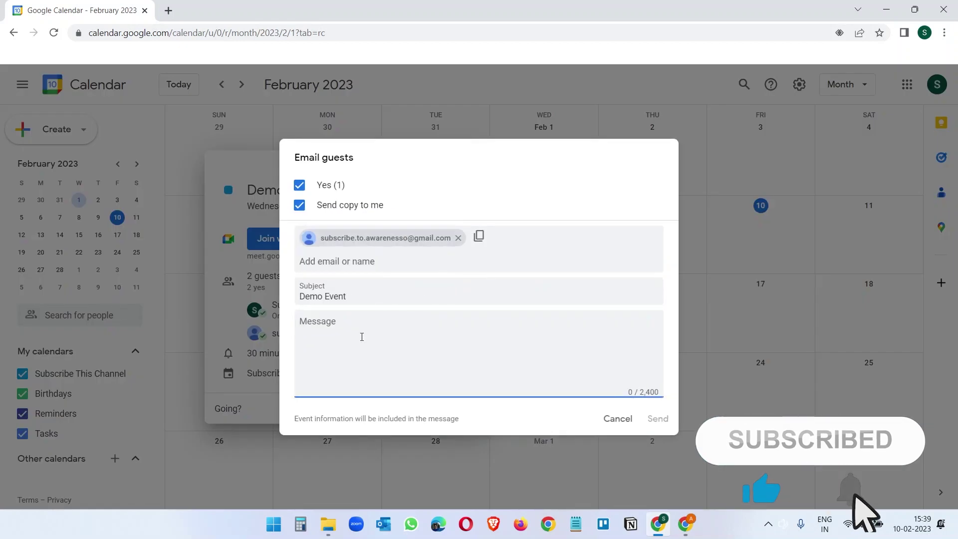
pyautogui.write('Hi,')
pyautogui.press('Return')
pyautogui.write('A')
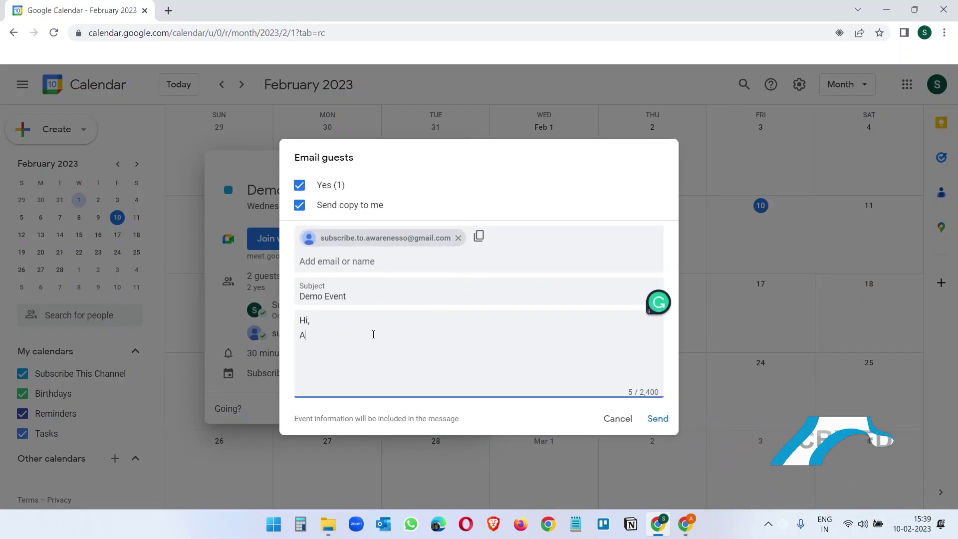
pyautogui.write('re you ready for the meeting?')
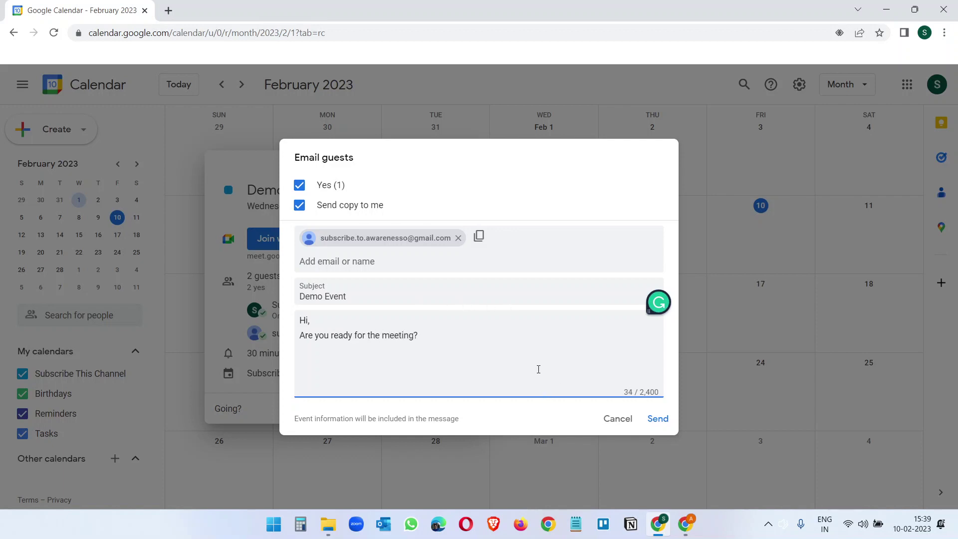
pyautogui.click(657, 419)
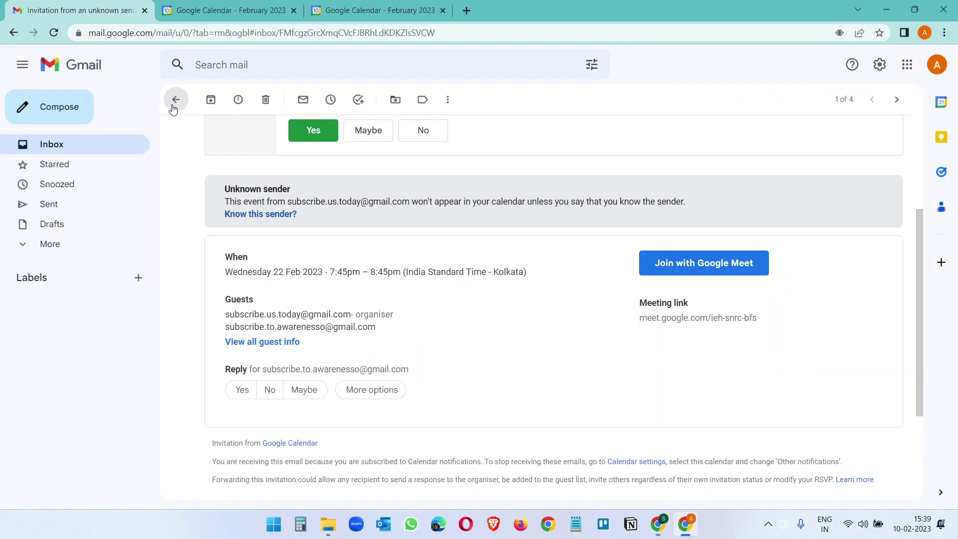
# Step: Refresh the guest's inbox and open the new Demo Event reminder email
pyautogui.click(175, 99)
pyautogui.click(214, 100)
pyautogui.click(345, 162)
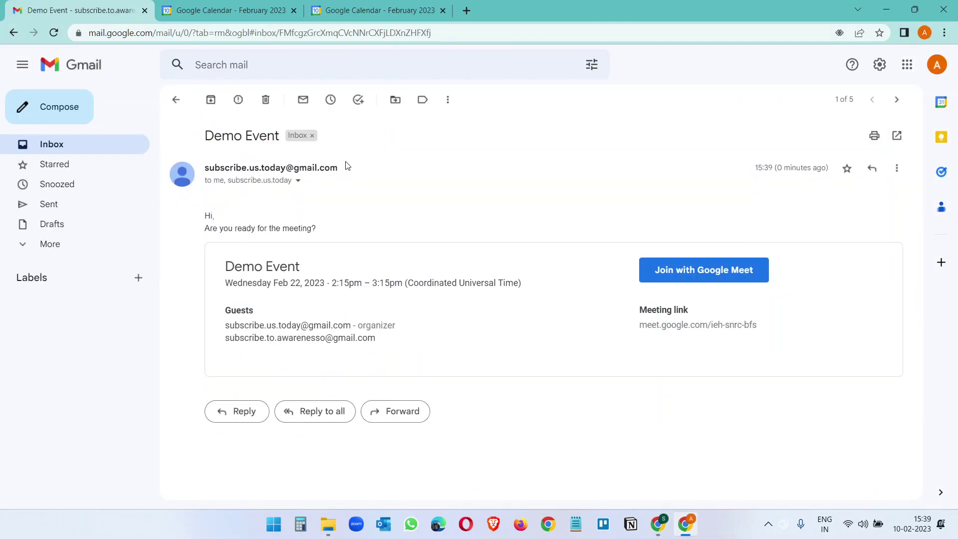